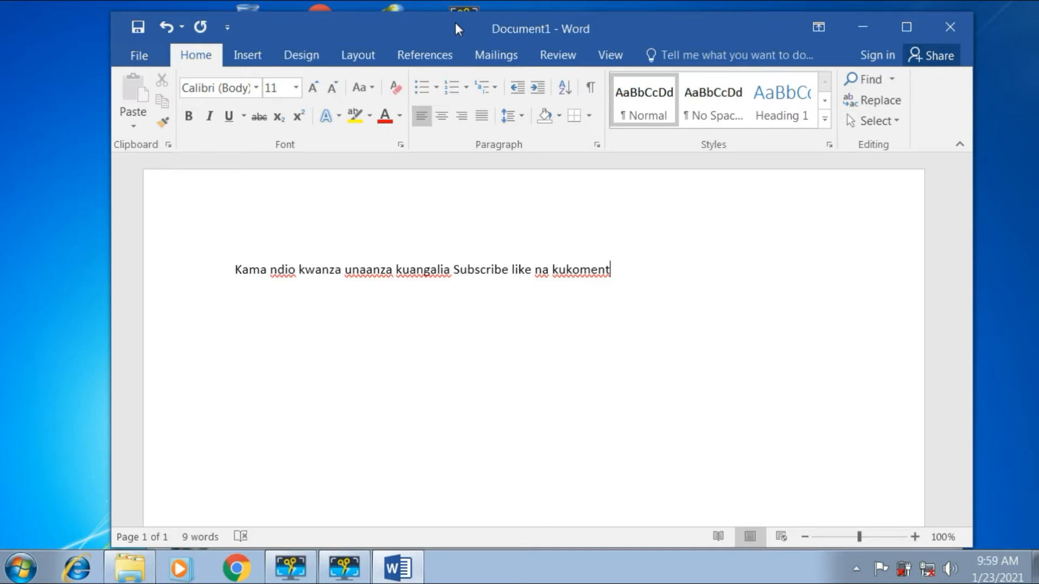
Look through the full gallery of available text styles without applying one.
{"action": "left_click_drag", "start_coordinate": [455, 22], "coordinate": [436, 24]}
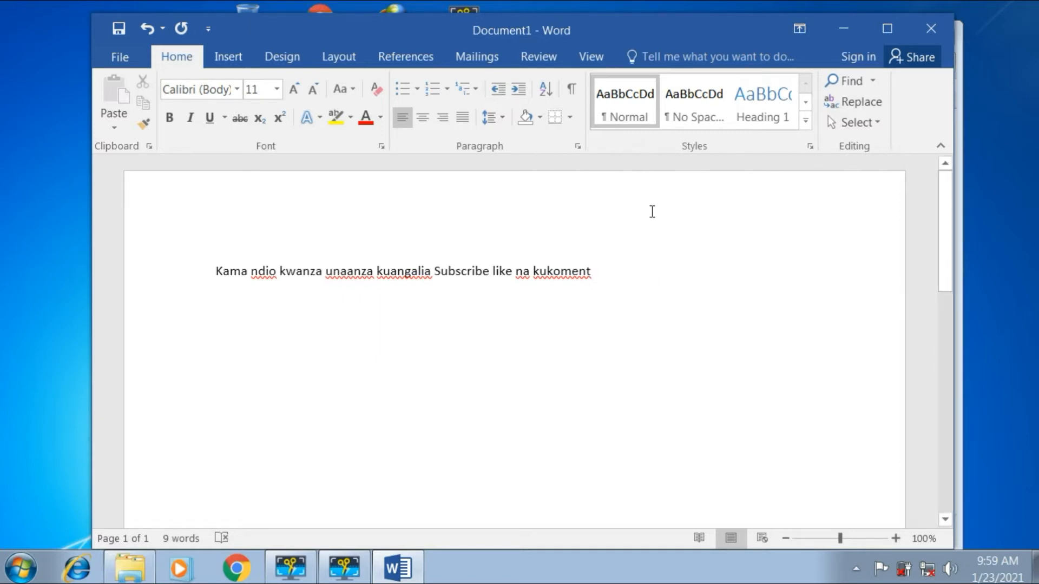
{"action": "scroll", "coordinate": [651, 211], "scroll_direction": "down", "scroll_amount": 1}
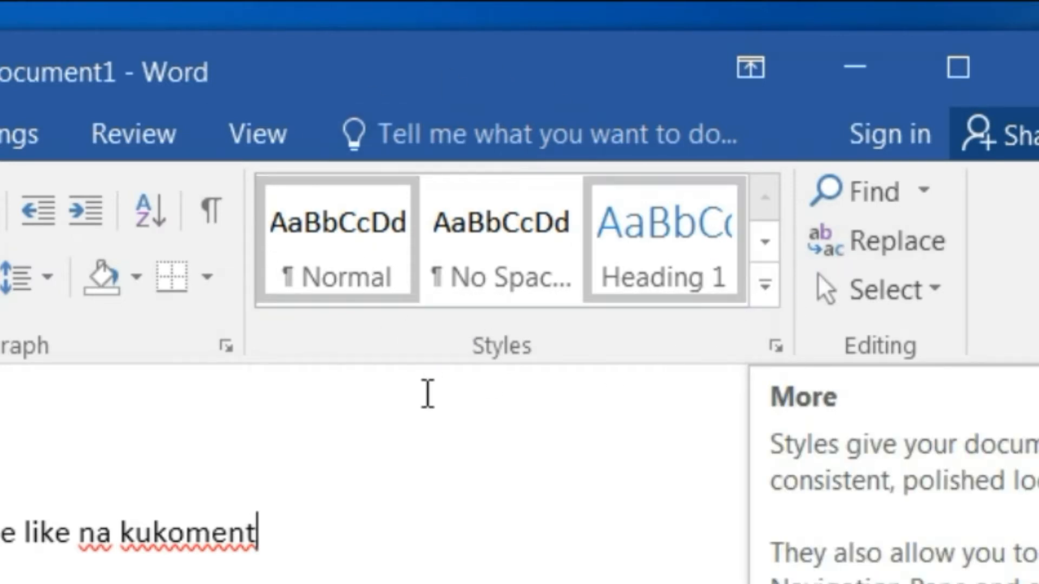
{"action": "left_click", "coordinate": [761, 291]}
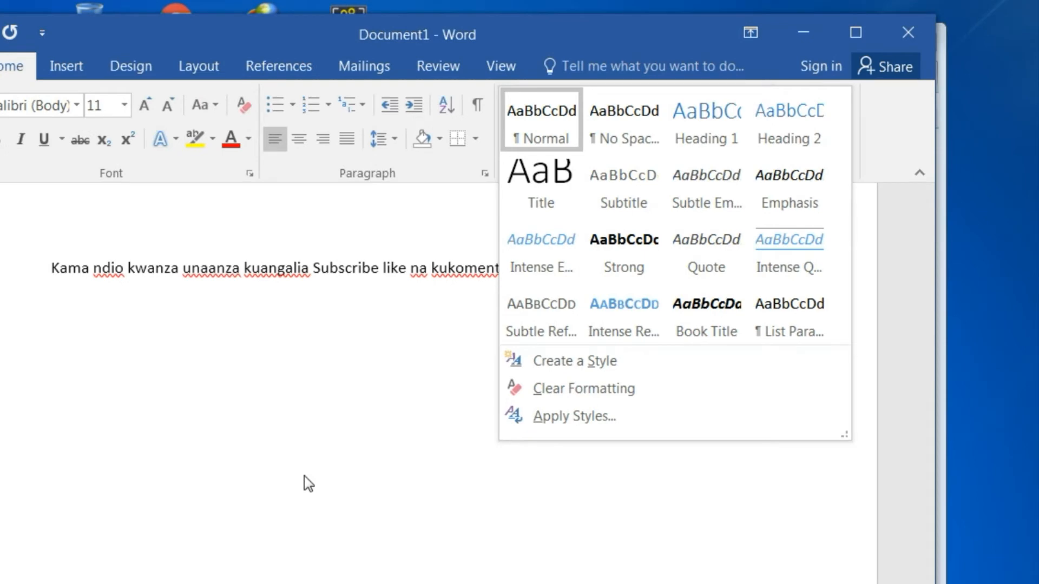
{"action": "left_click", "coordinate": [372, 456]}
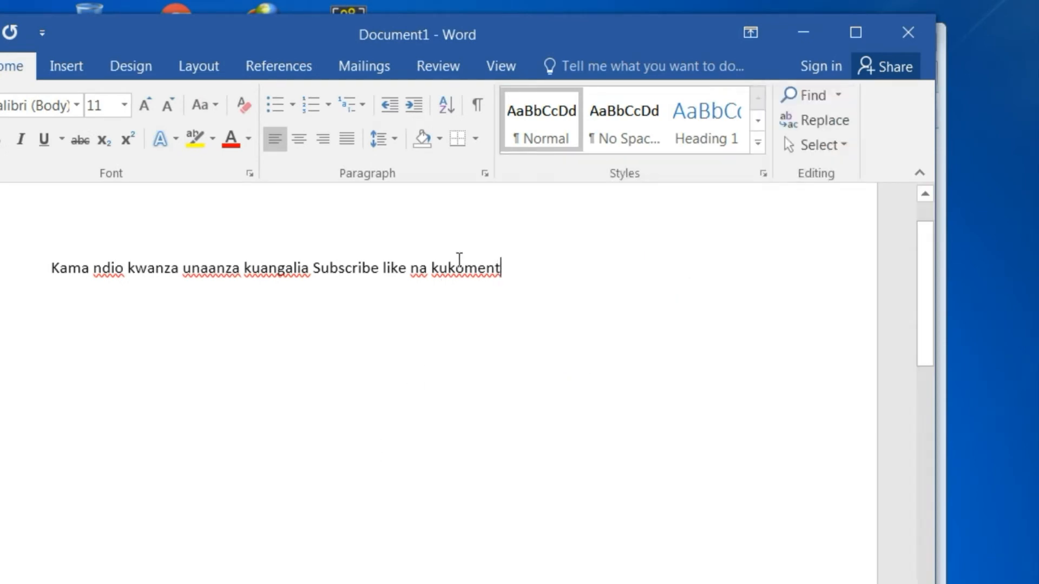
Apply the No Spacing style to the line "Kama ndio kwanza unaanza kuangalia Subscribe like na kukoment".
{"action": "left_click_drag", "start_coordinate": [498, 268], "coordinate": [50, 271]}
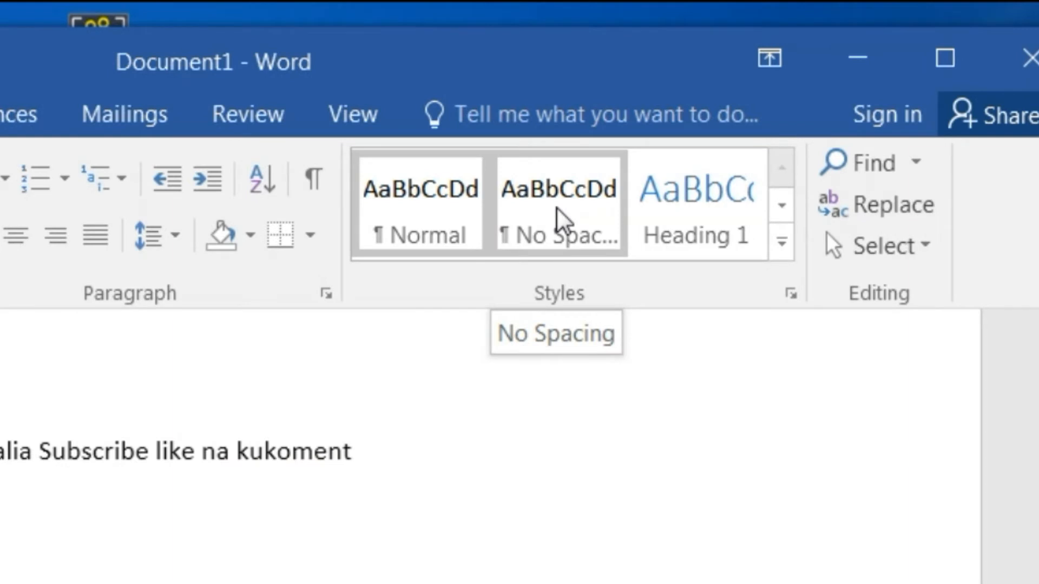
{"action": "left_click", "coordinate": [557, 209]}
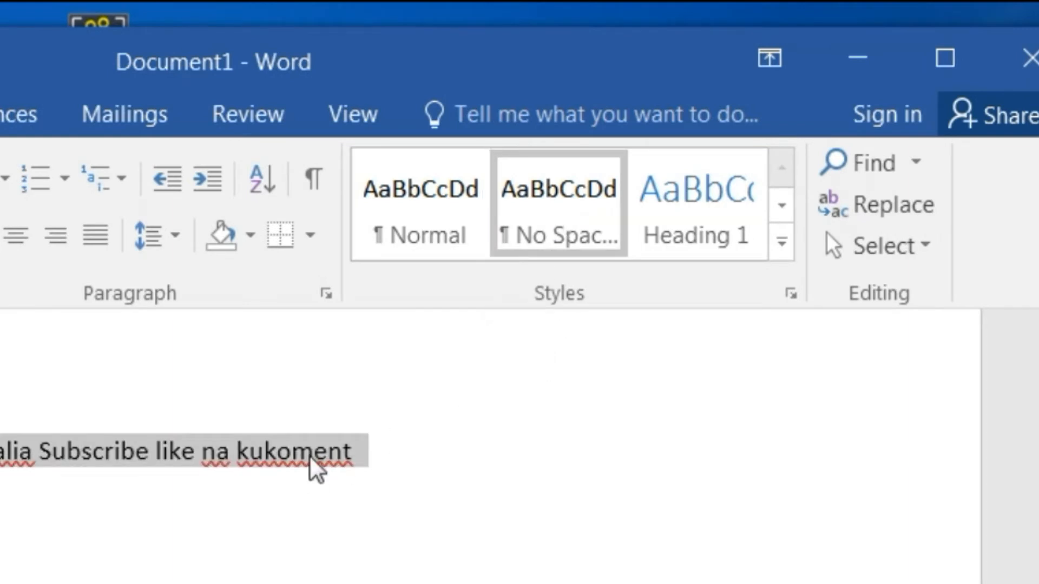
{"action": "left_click", "coordinate": [781, 238]}
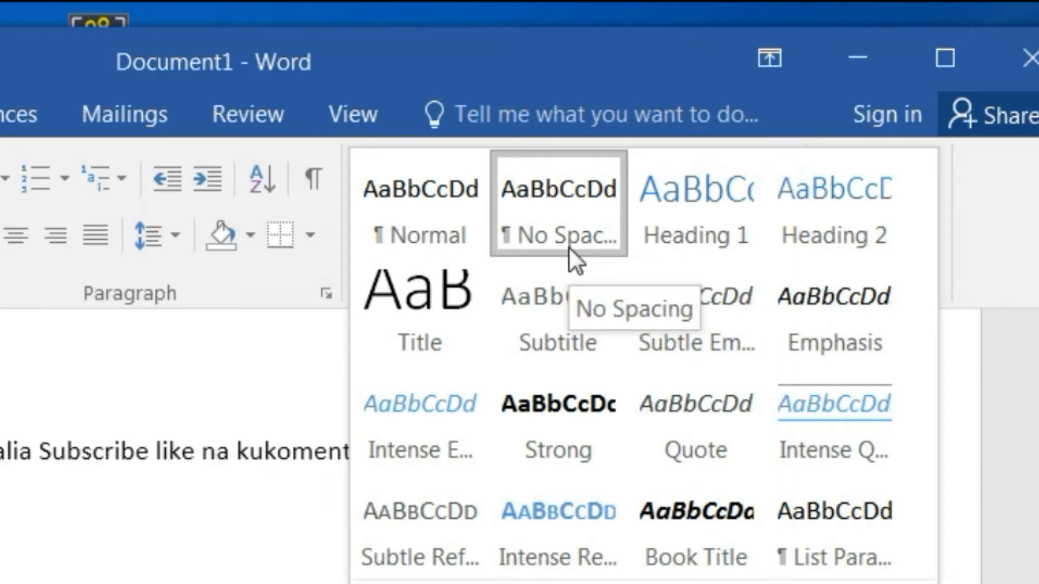
{"action": "left_click", "coordinate": [570, 209]}
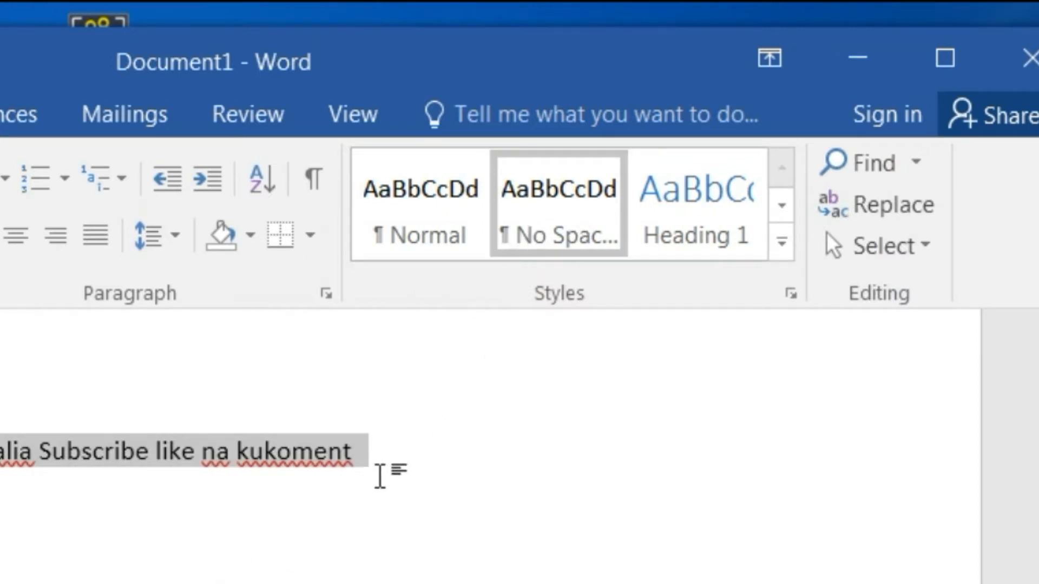
Add a second line reading "Kama ndiokwanza unaanza kuangalia please subscribe" and give it the Normal style.
{"action": "left_click", "coordinate": [391, 466]}
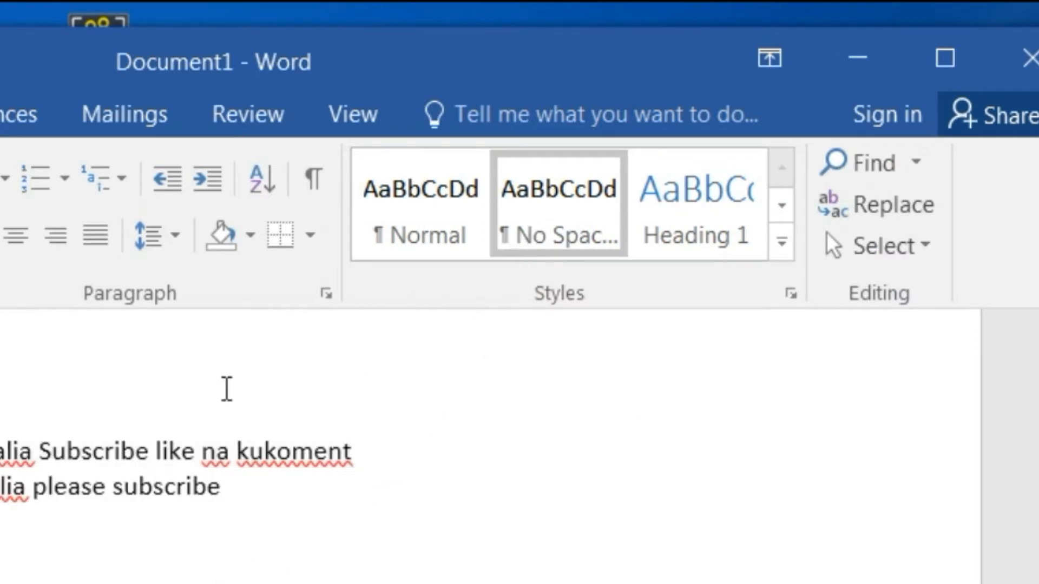
{"action": "left_click", "coordinate": [439, 232]}
Select both text lines and review the full style gallery without changing their style.
{"action": "left_click_drag", "start_coordinate": [225, 486], "coordinate": [1, 452]}
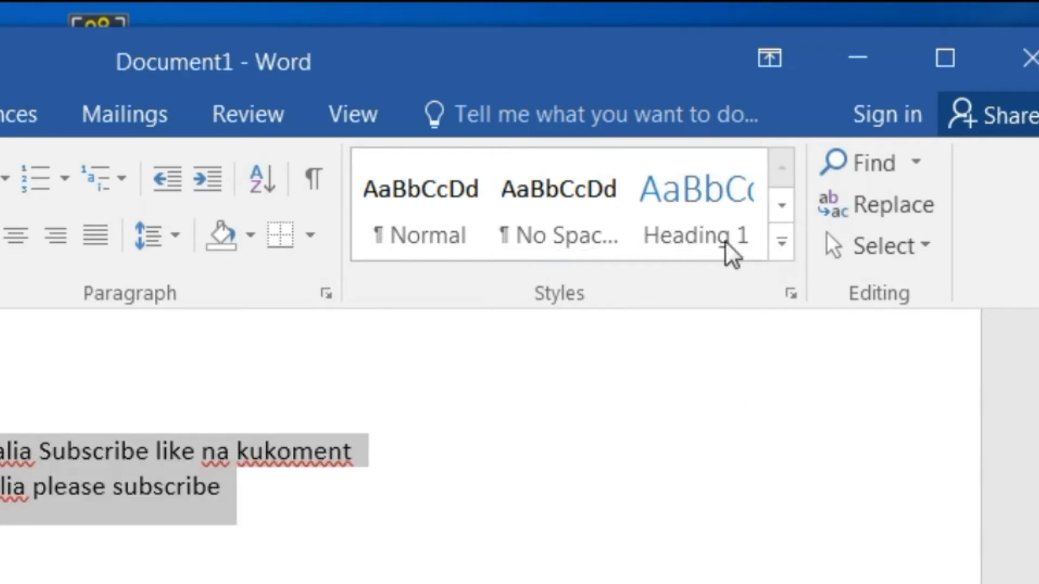
{"action": "left_click", "coordinate": [781, 250]}
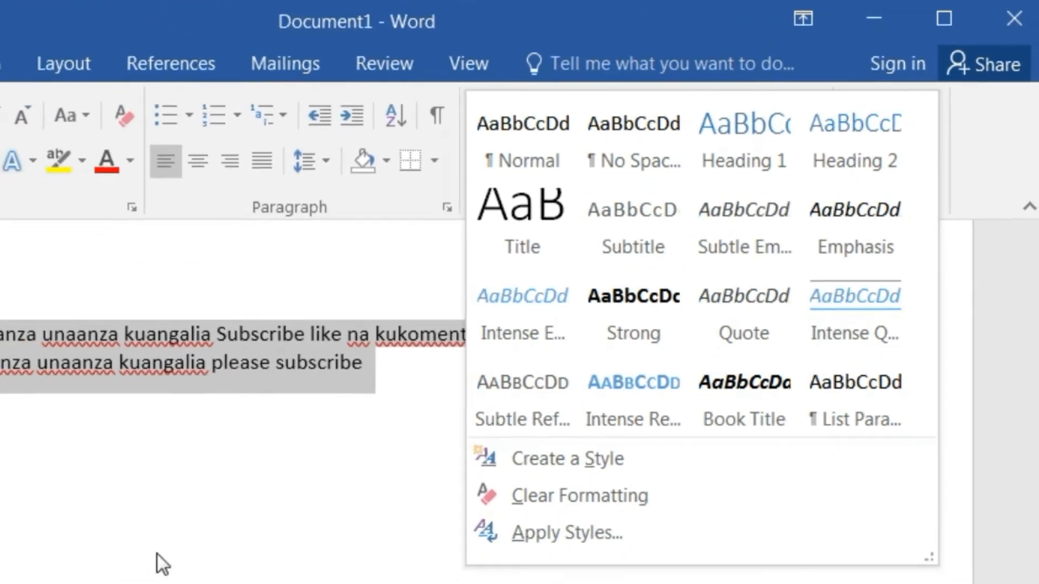
{"action": "left_click", "coordinate": [205, 315]}
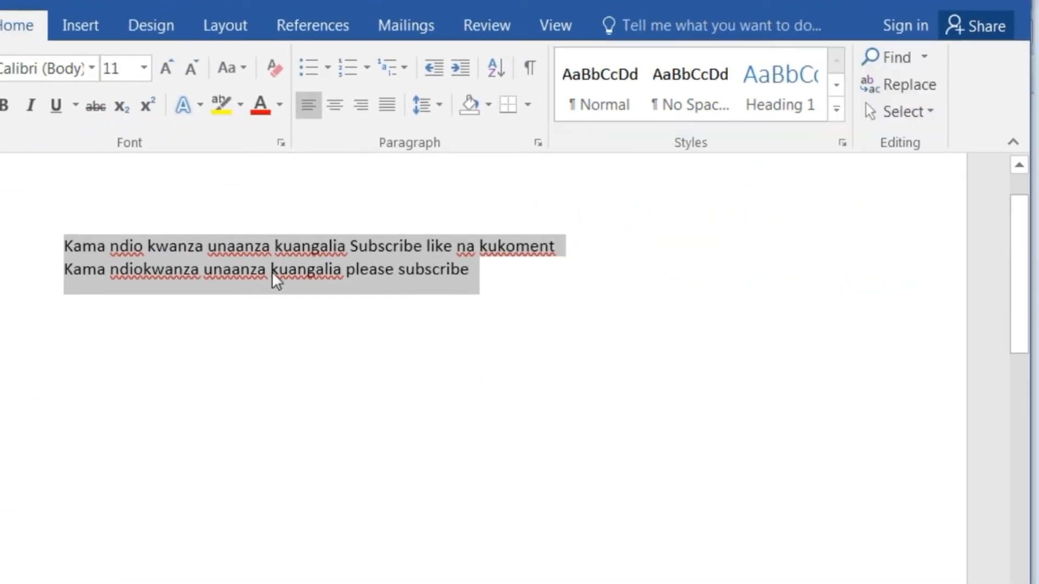
Apply the Heading 1 style to the first text line.
{"action": "left_click", "coordinate": [558, 246]}
{"action": "left_click_drag", "start_coordinate": [566, 246], "coordinate": [58, 243]}
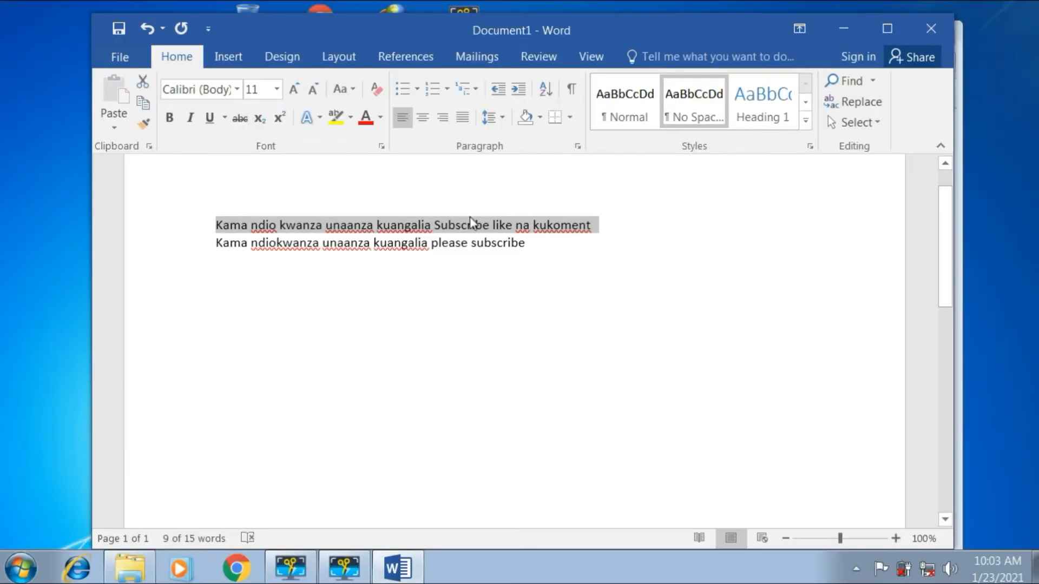
{"action": "left_click", "coordinate": [776, 101]}
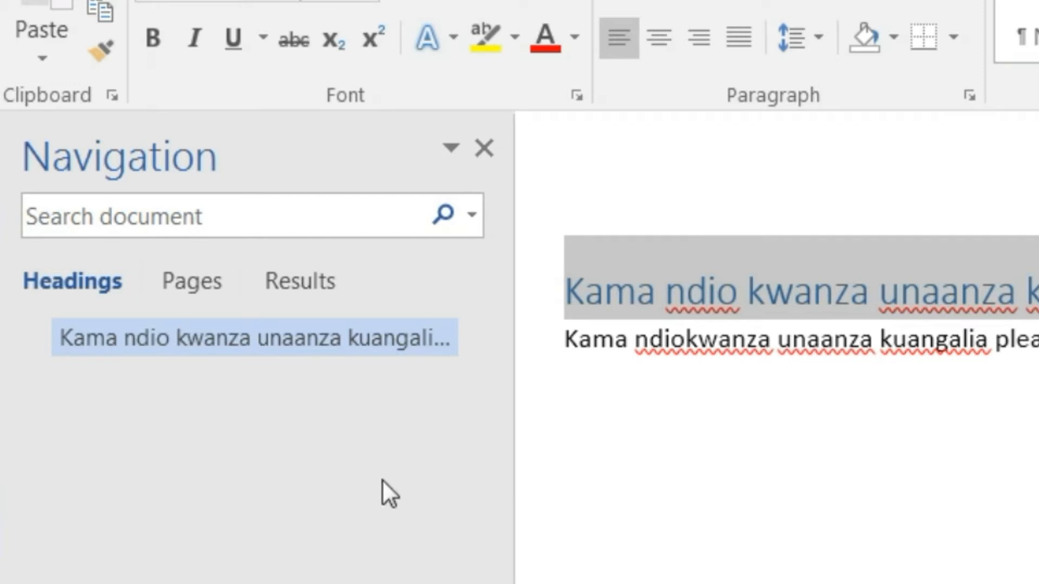
Jump to the first heading from the document's headings outline and place the cursor in the text line beneath it.
{"action": "left_click", "coordinate": [163, 337]}
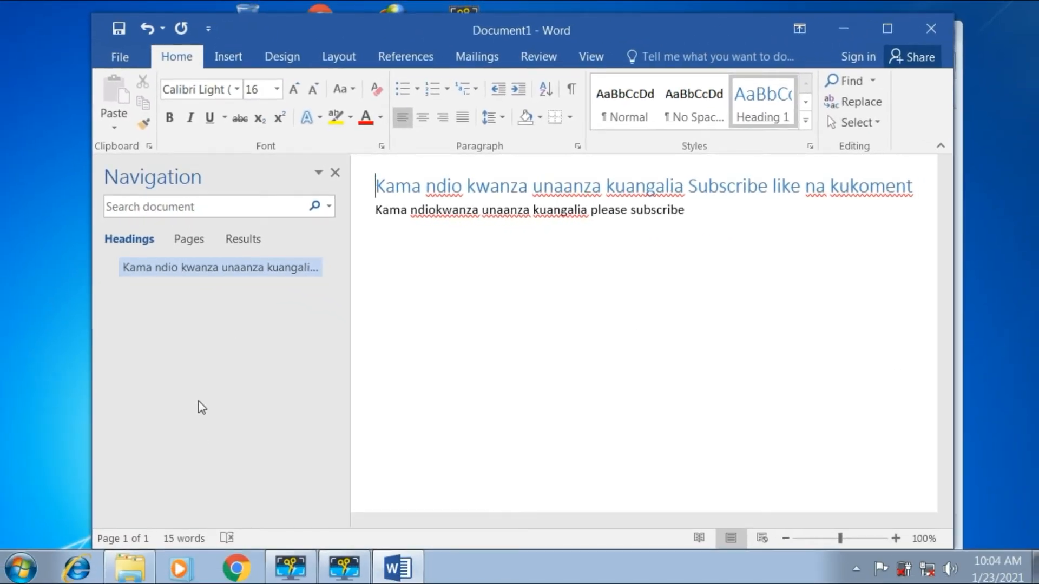
{"action": "left_click", "coordinate": [142, 274]}
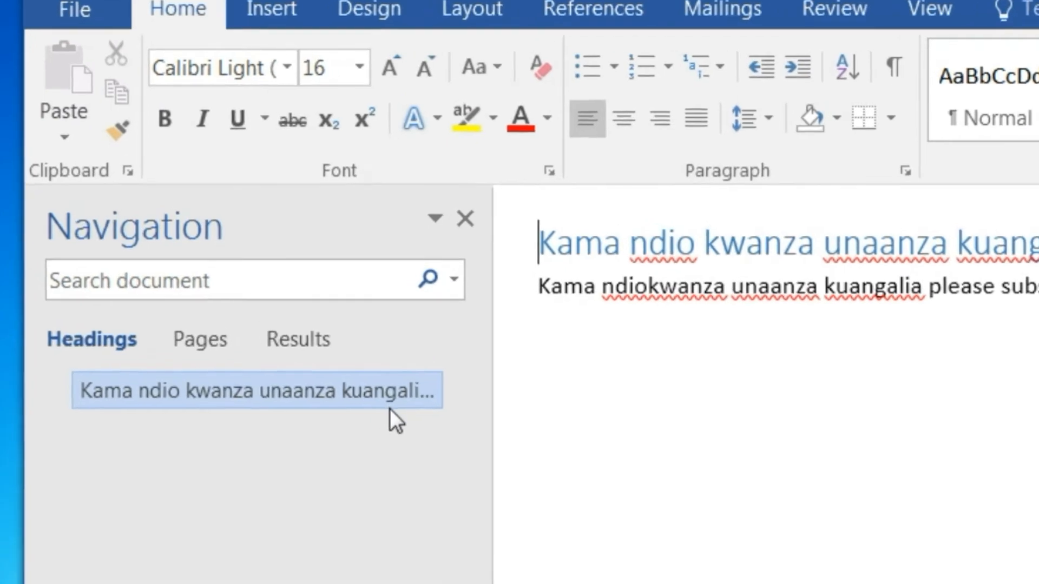
{"action": "left_click_drag", "start_coordinate": [577, 302], "coordinate": [1035, 324]}
{"action": "left_click", "coordinate": [1033, 357]}
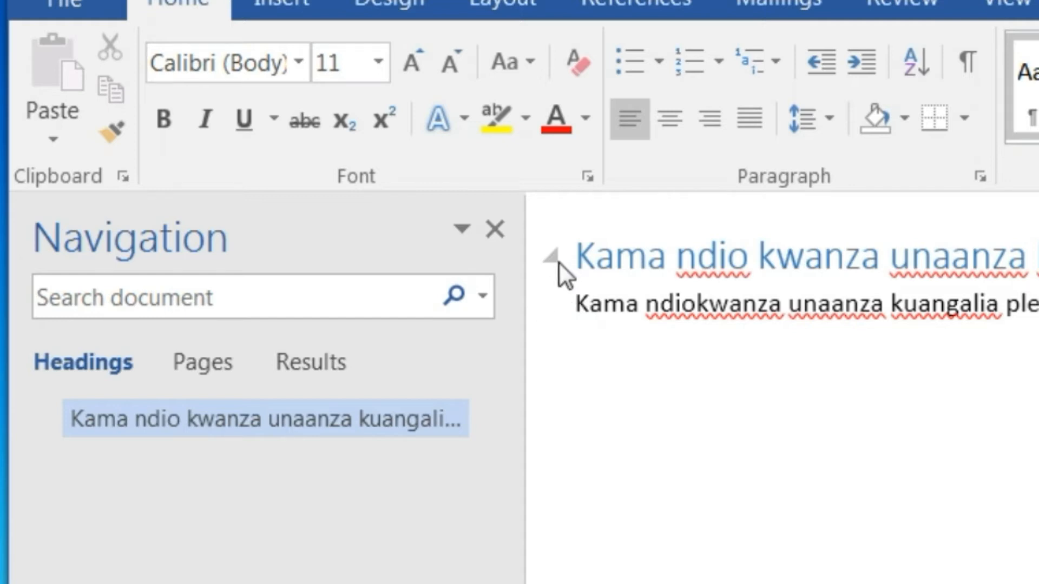
Toggle the body text under the first heading between collapsed and expanded, leaving it collapsed.
{"action": "key", "text": "Return"}
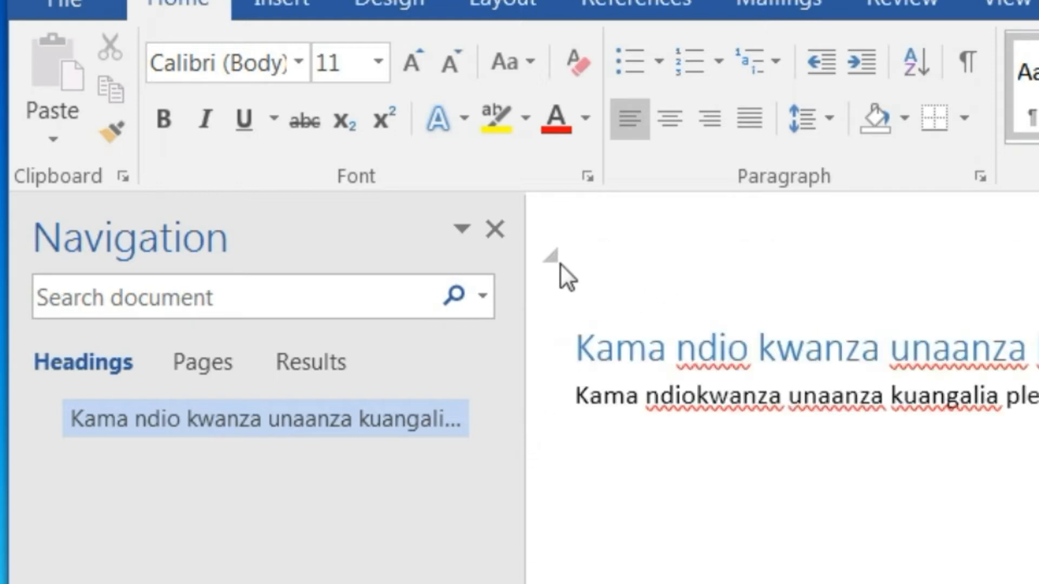
{"action": "left_click", "coordinate": [549, 256]}
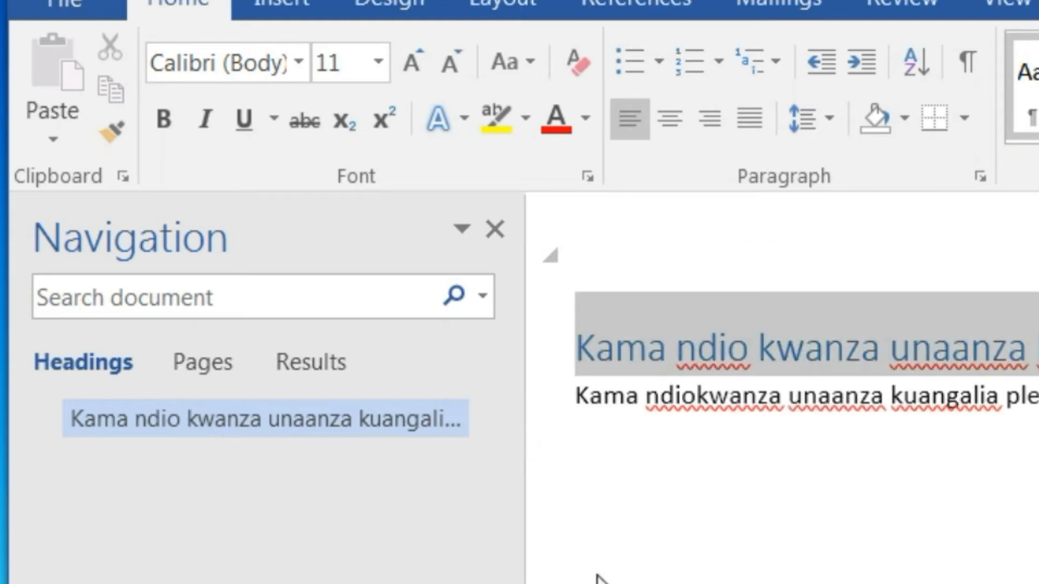
{"action": "left_click", "coordinate": [680, 545]}
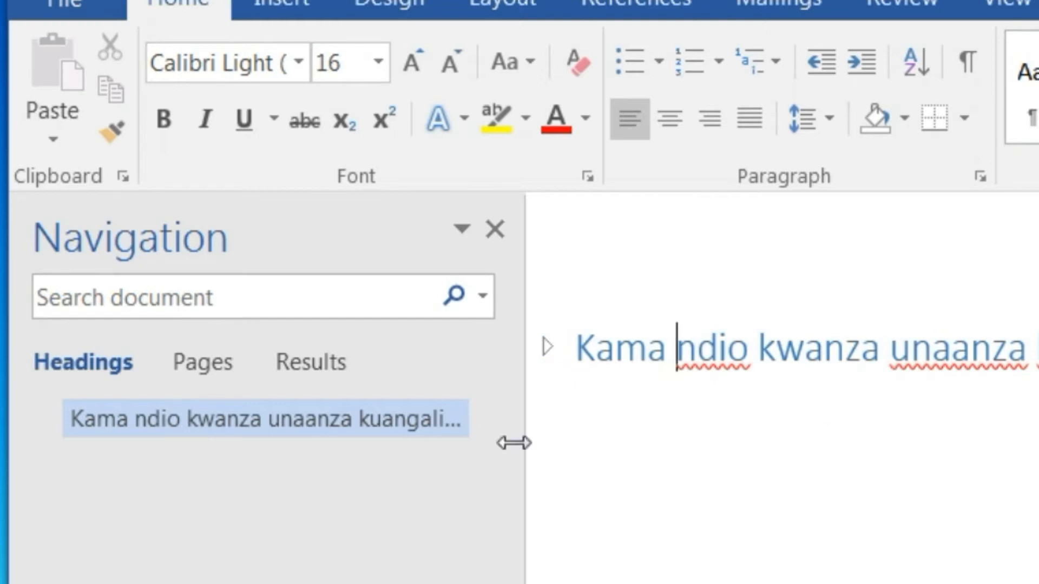
{"action": "left_click", "coordinate": [548, 347]}
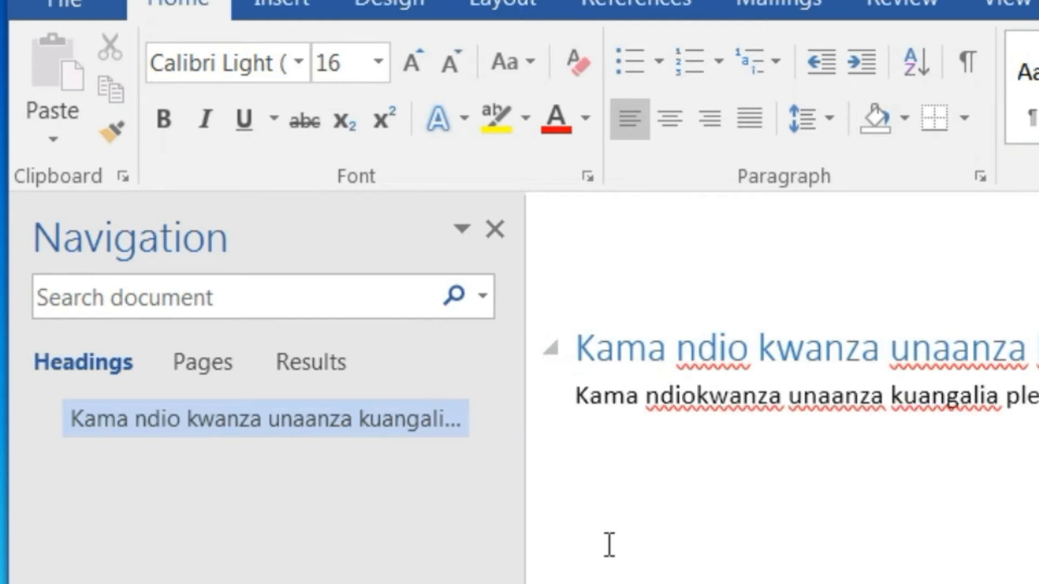
{"action": "left_click", "coordinate": [553, 349]}
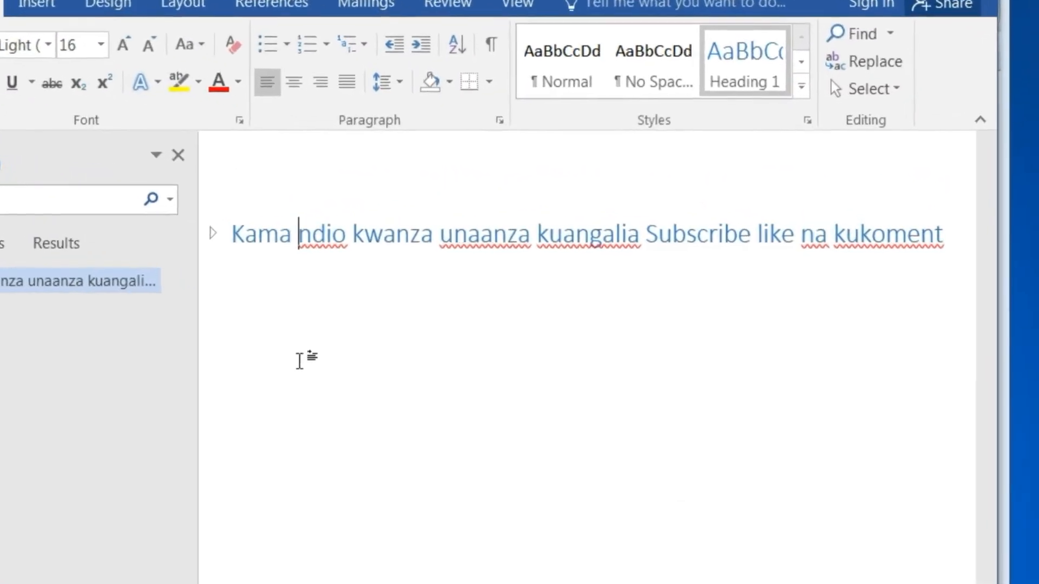
Return to the first heading from the headings outline, then expand and collapse its body text again.
{"action": "left_click", "coordinate": [81, 281]}
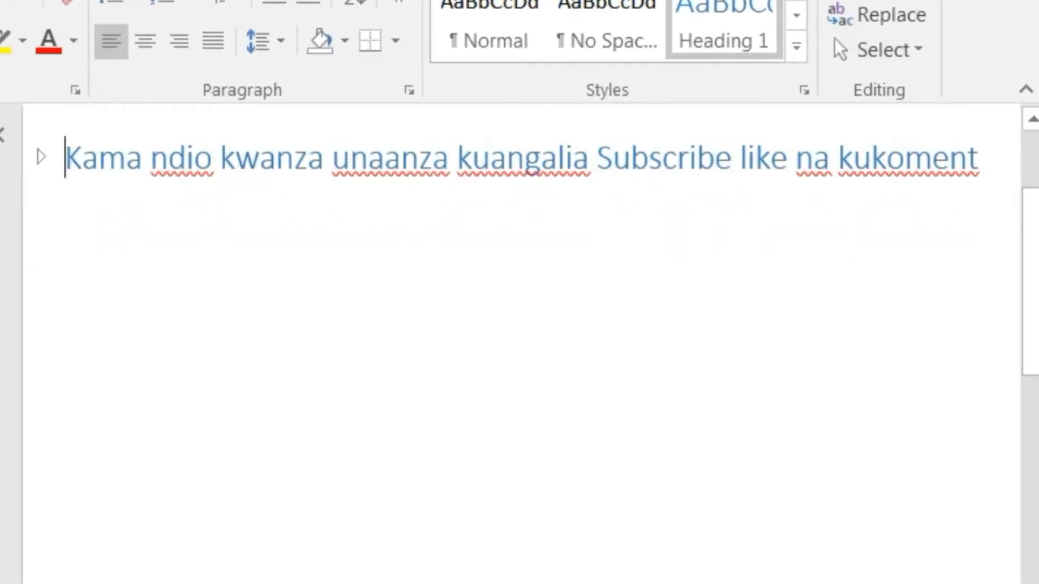
{"action": "left_click", "coordinate": [41, 158]}
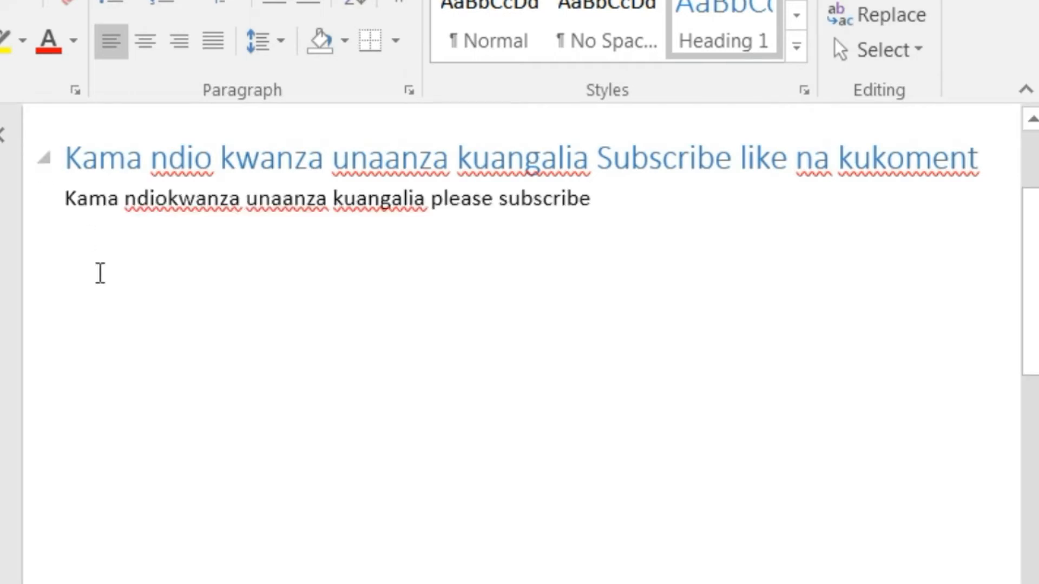
{"action": "mouse_move", "coordinate": [64, 158]}
{"action": "key", "text": "Down"}
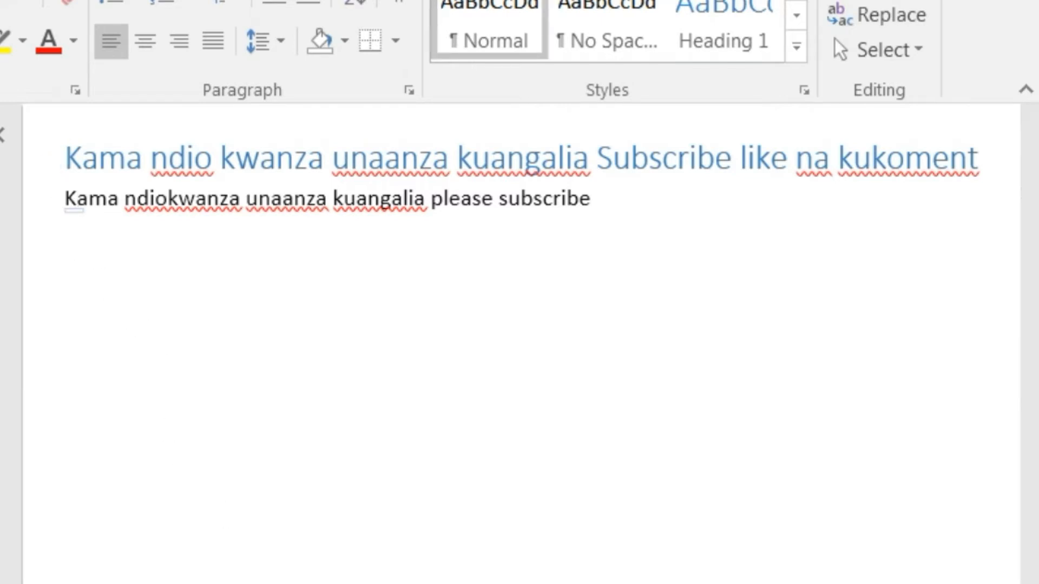
{"action": "left_click", "coordinate": [42, 158]}
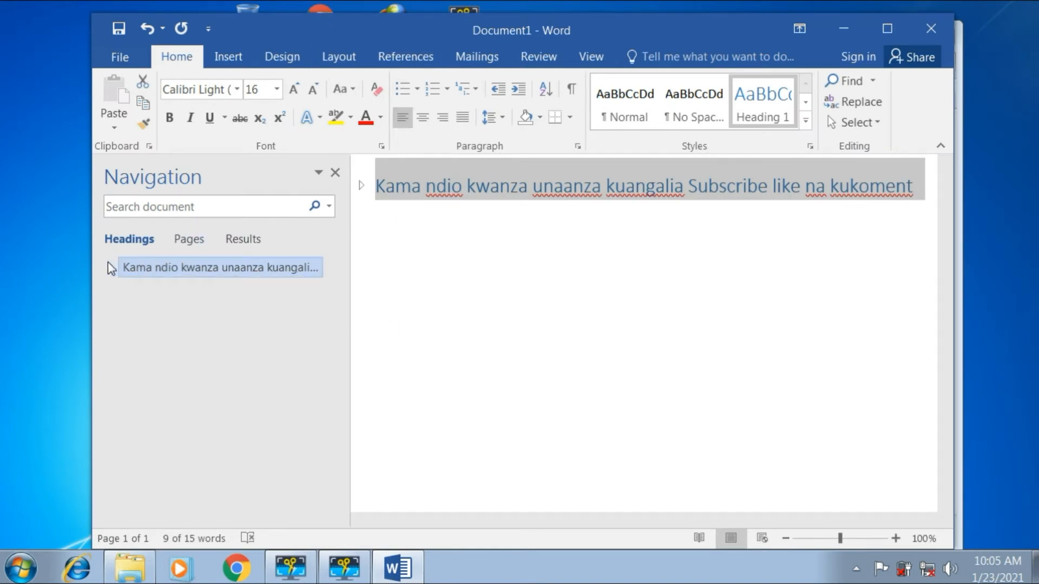
View the document's Pages and Results navigation listings, then return to the Headings listing.
{"action": "left_click", "coordinate": [196, 241]}
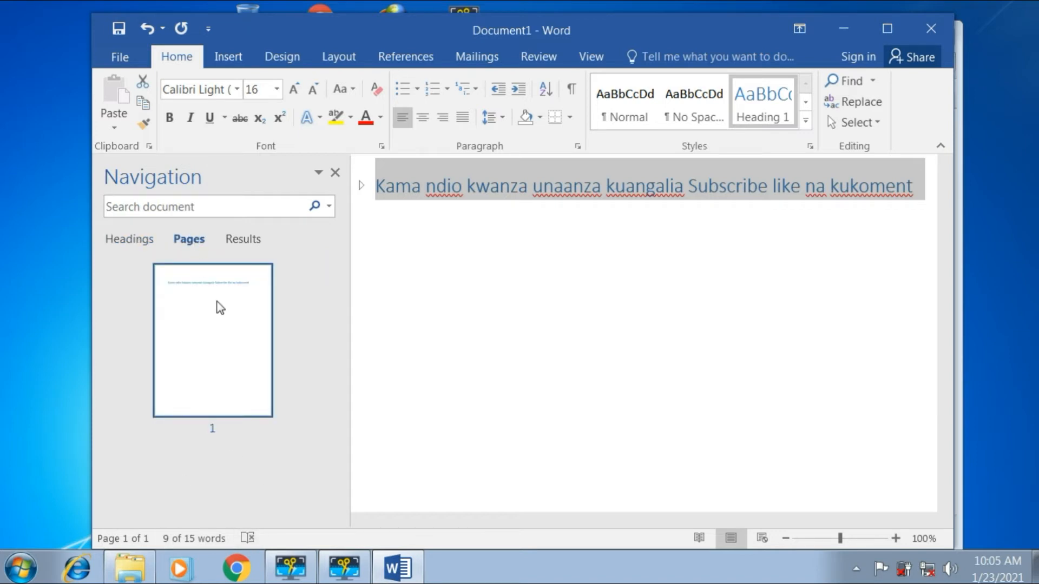
{"action": "left_click", "coordinate": [242, 239]}
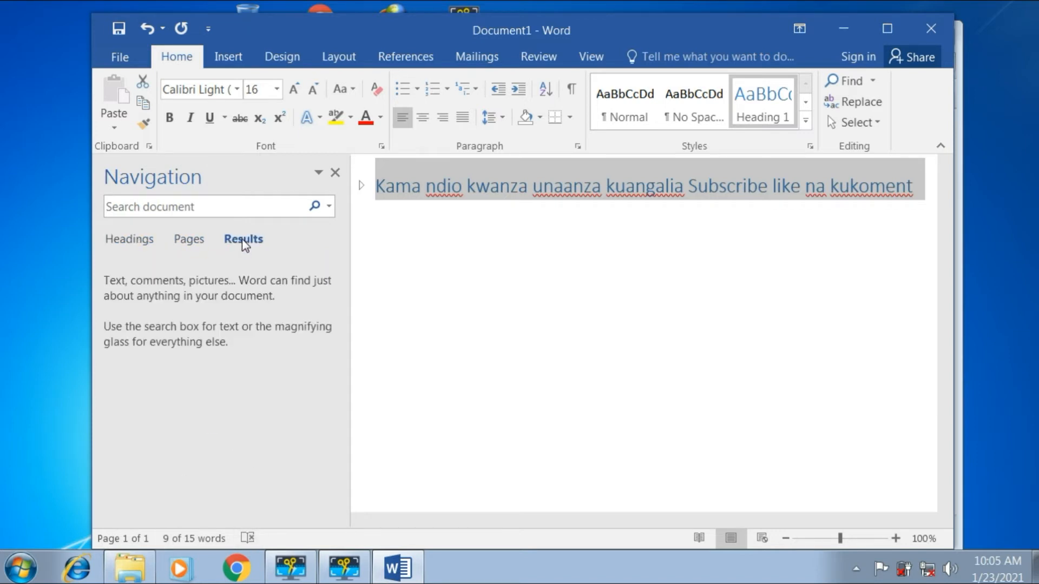
{"action": "left_click", "coordinate": [190, 242]}
{"action": "left_click", "coordinate": [133, 238]}
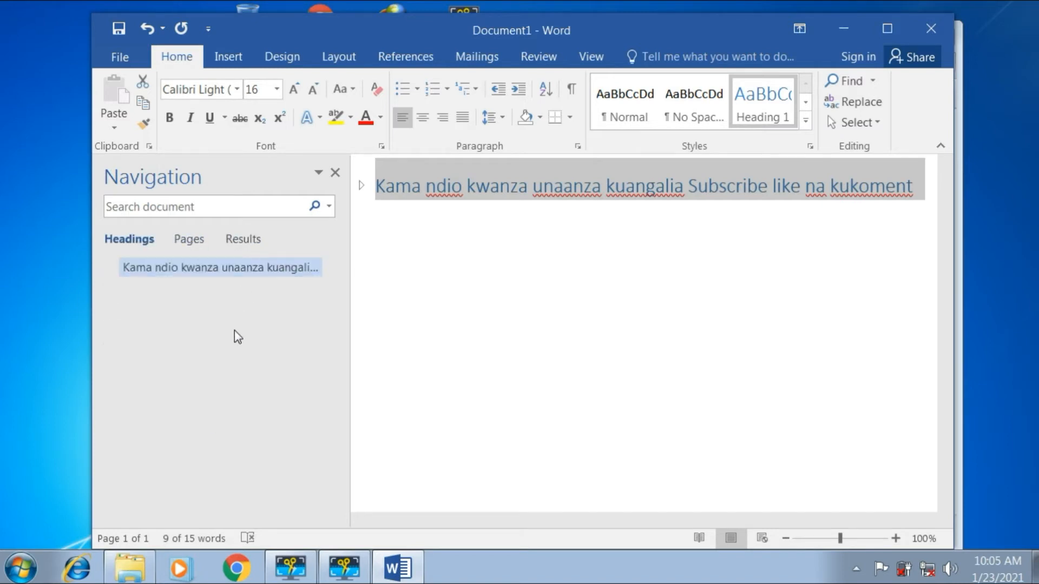
Expand the first heading and apply the Heading 2 style to the "please subscribe" line beneath it.
{"action": "left_click", "coordinate": [806, 123]}
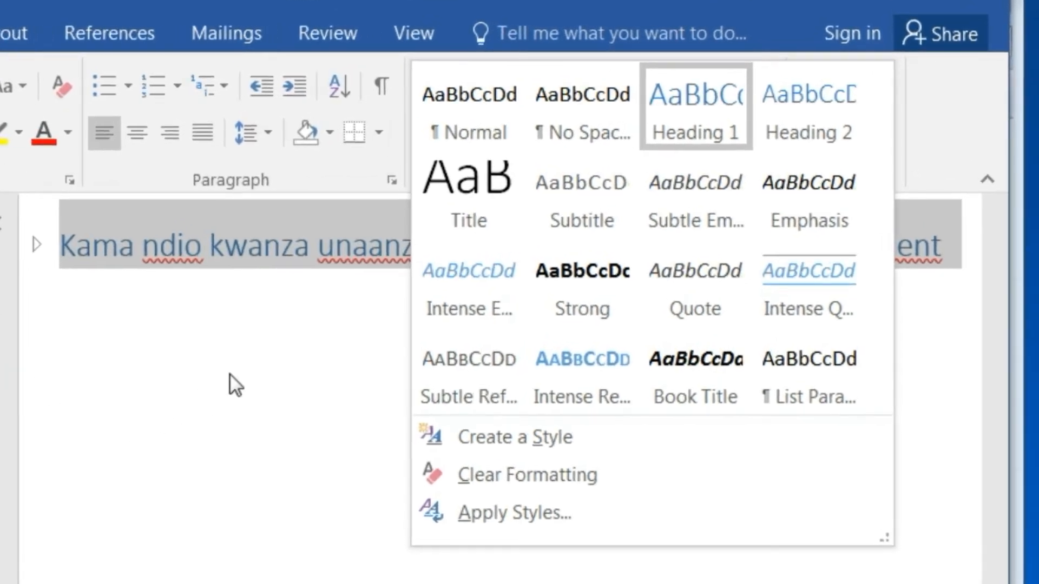
{"action": "left_click", "coordinate": [921, 90]}
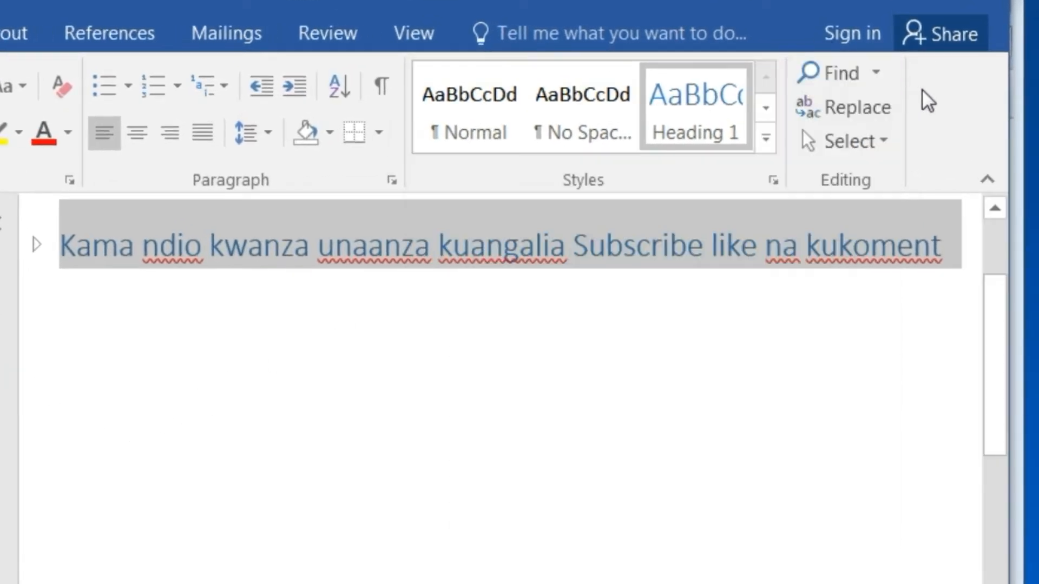
{"action": "left_click", "coordinate": [37, 249]}
{"action": "left_click_drag", "start_coordinate": [573, 285], "coordinate": [97, 295]}
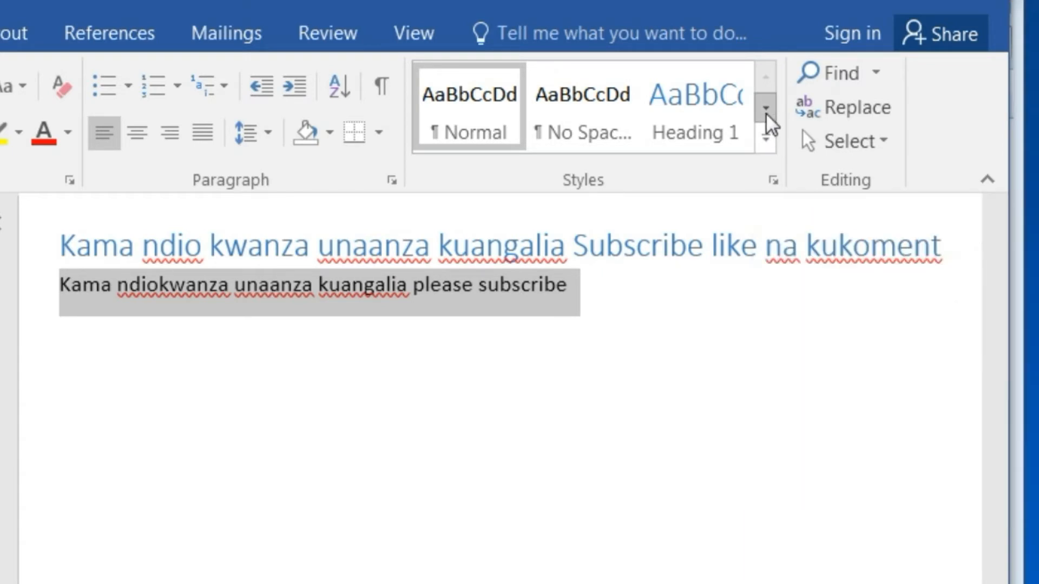
{"action": "left_click", "coordinate": [768, 130]}
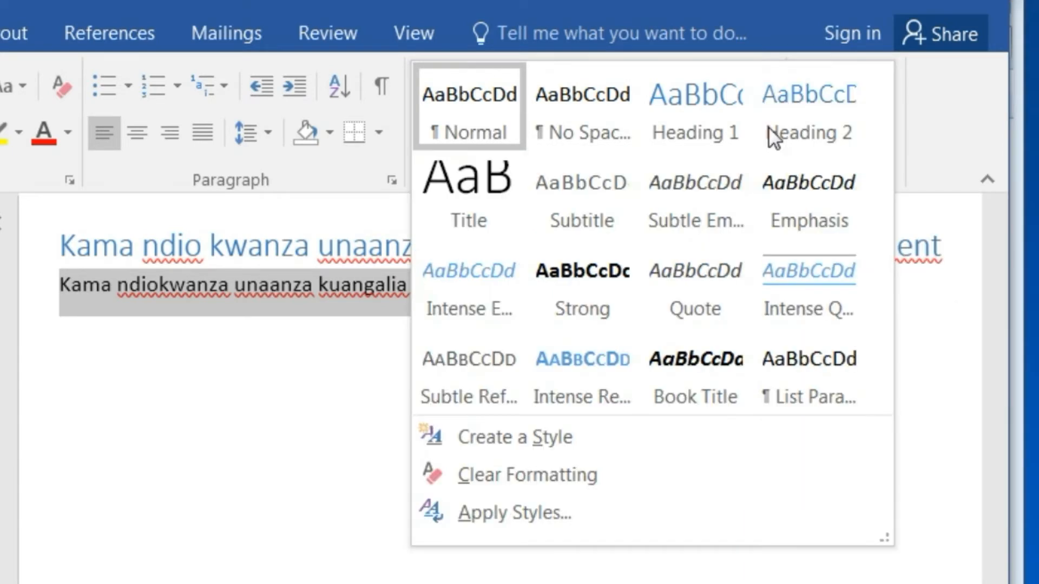
{"action": "left_click", "coordinate": [832, 111]}
{"action": "left_click", "coordinate": [319, 441]}
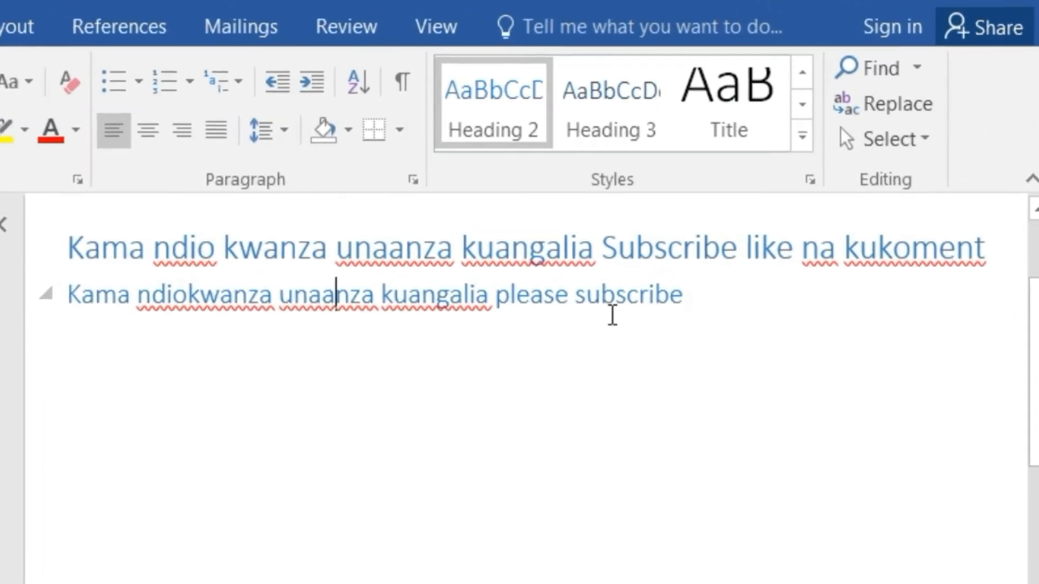
Copy the Heading 2 line and paste a duplicate of it directly below as a third line.
{"action": "left_click_drag", "start_coordinate": [702, 297], "coordinate": [87, 306]}
{"action": "right_click", "coordinate": [84, 294]}
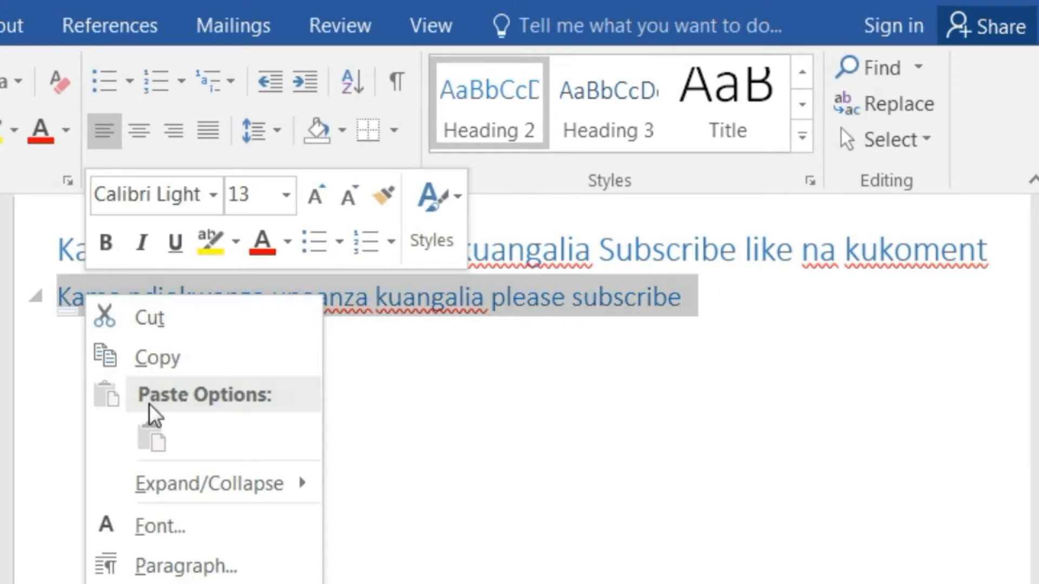
{"action": "left_click", "coordinate": [148, 357]}
{"action": "left_click", "coordinate": [147, 364]}
{"action": "left_click", "coordinate": [727, 292]}
{"action": "key", "text": "Return"}
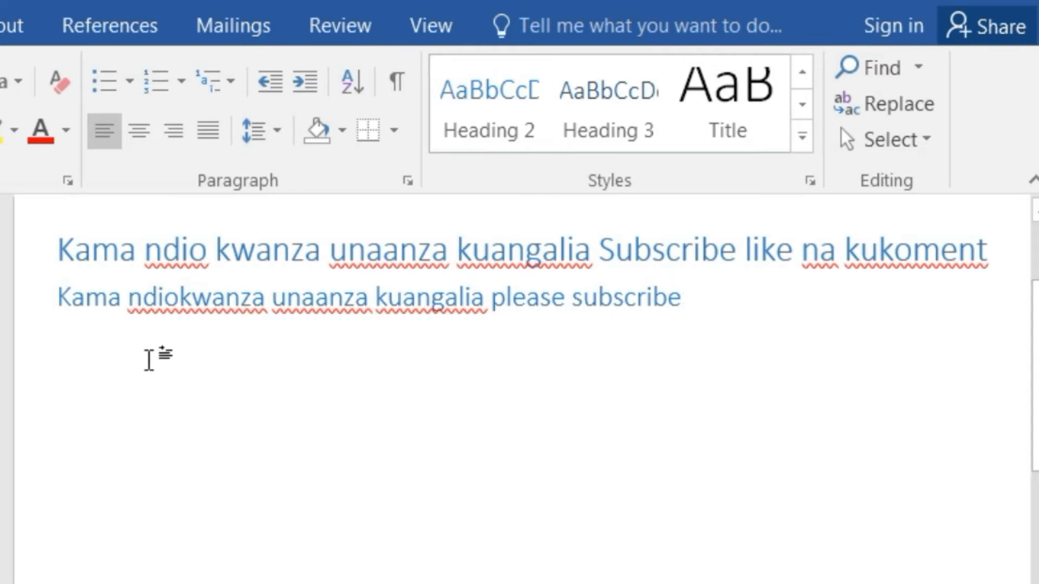
{"action": "key", "text": "ctrl+v"}
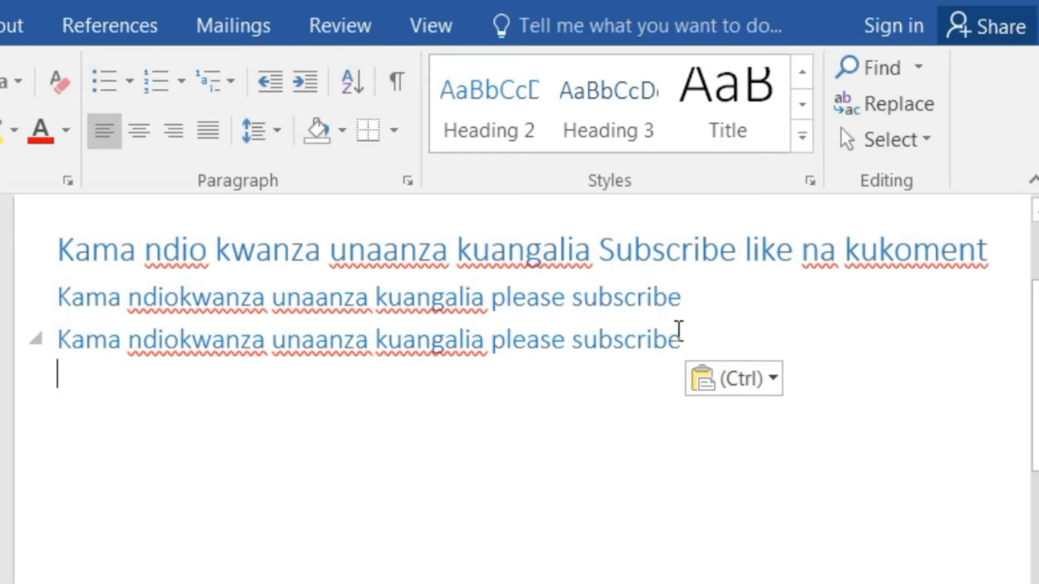
Select the pasted third line.
{"action": "left_click_drag", "start_coordinate": [691, 338], "coordinate": [70, 341]}
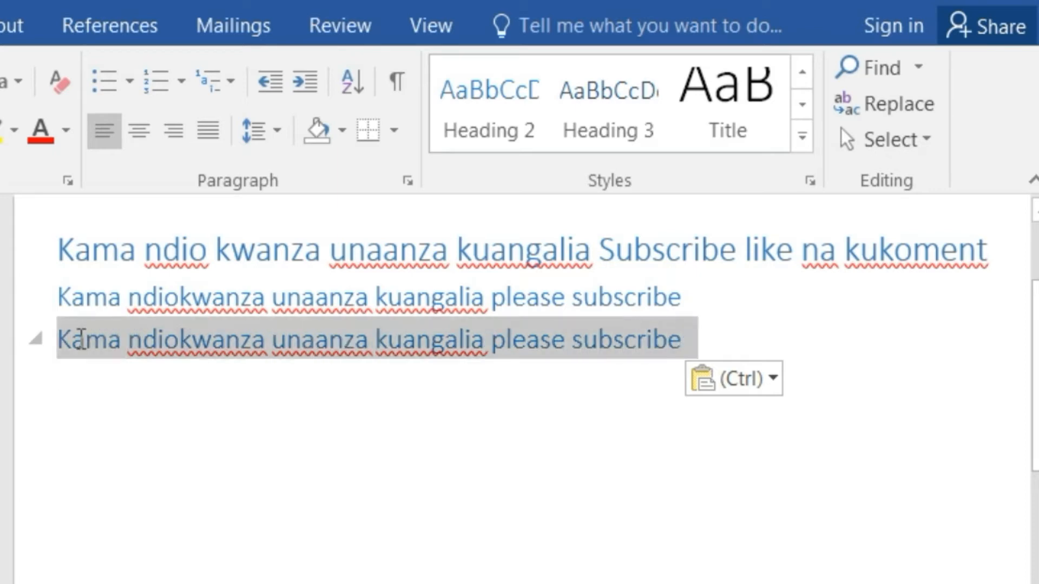